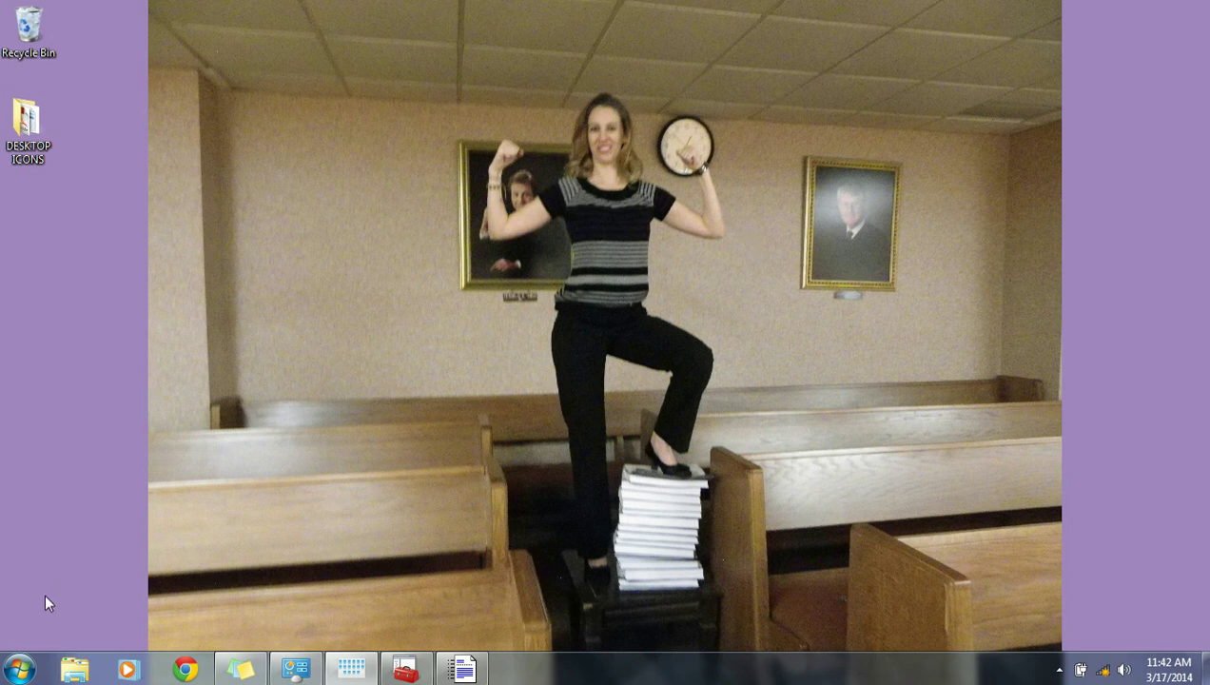
Step: Locate Transcript Editor.exe in C:\Program Files (x86)\Digital CAT and review its pinning and shortcut options
{"action": "left_click", "coordinate": [74, 670]}
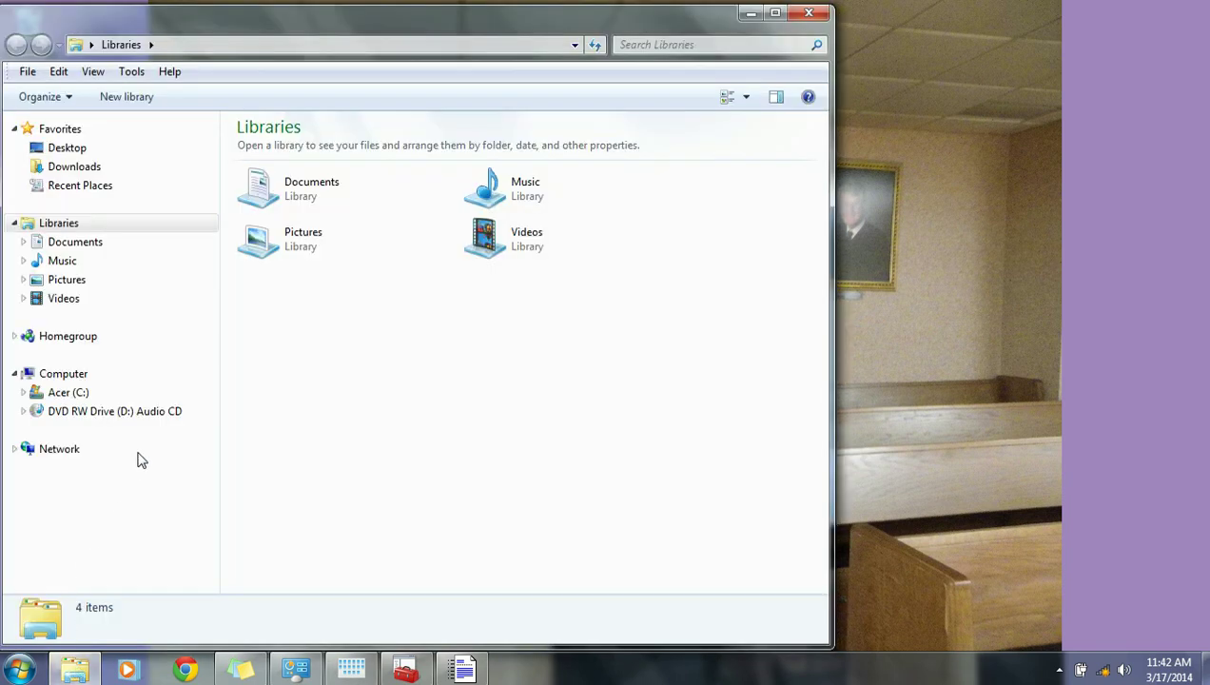
{"action": "left_click", "coordinate": [23, 393]}
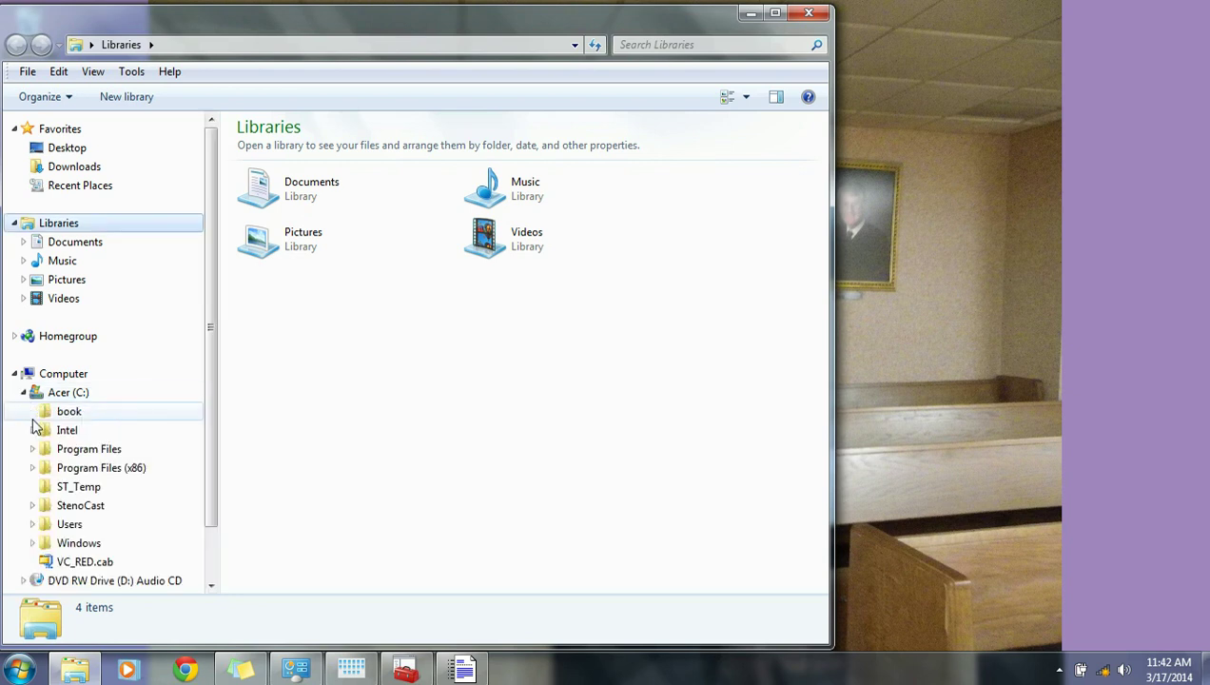
{"action": "left_click", "coordinate": [32, 468]}
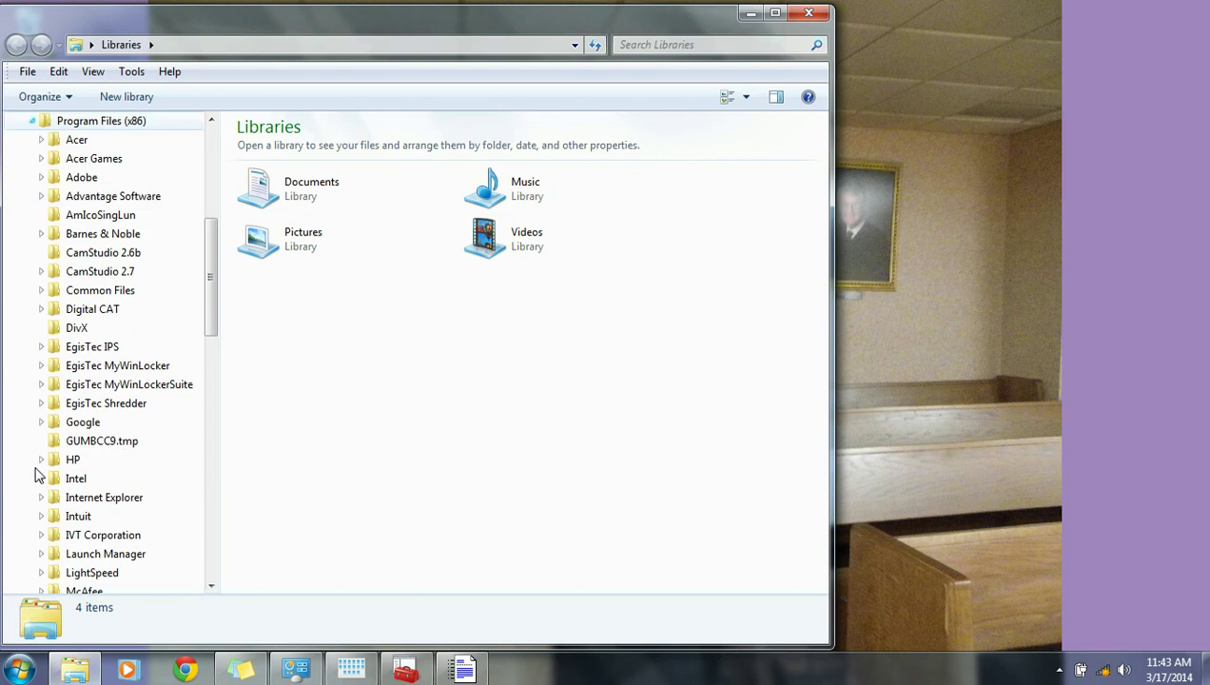
{"action": "left_click", "coordinate": [80, 314]}
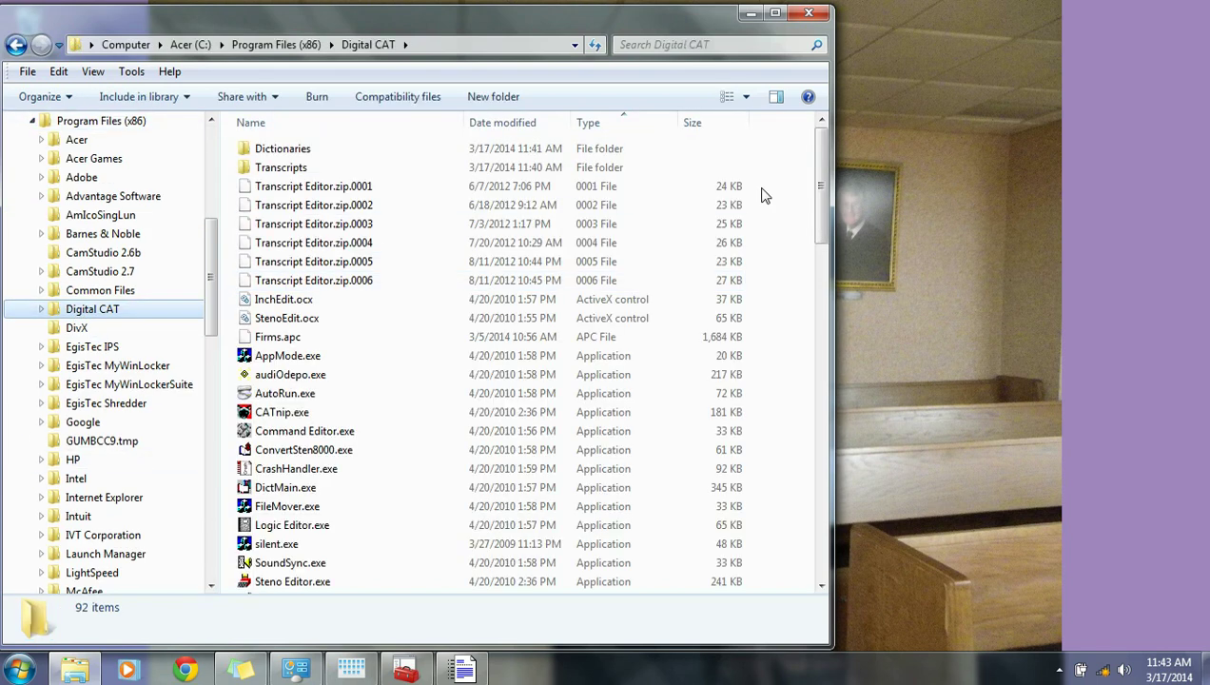
{"action": "left_click_drag", "start_coordinate": [820, 193], "coordinate": [823, 227]}
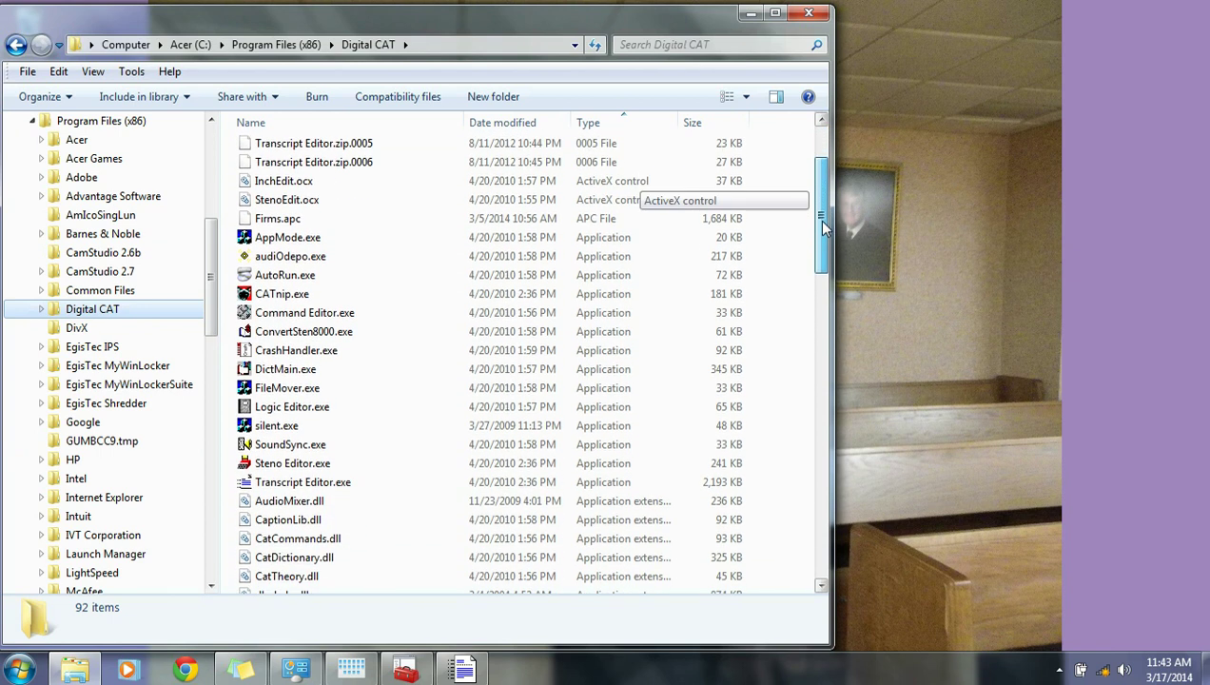
{"action": "right_click", "coordinate": [309, 484]}
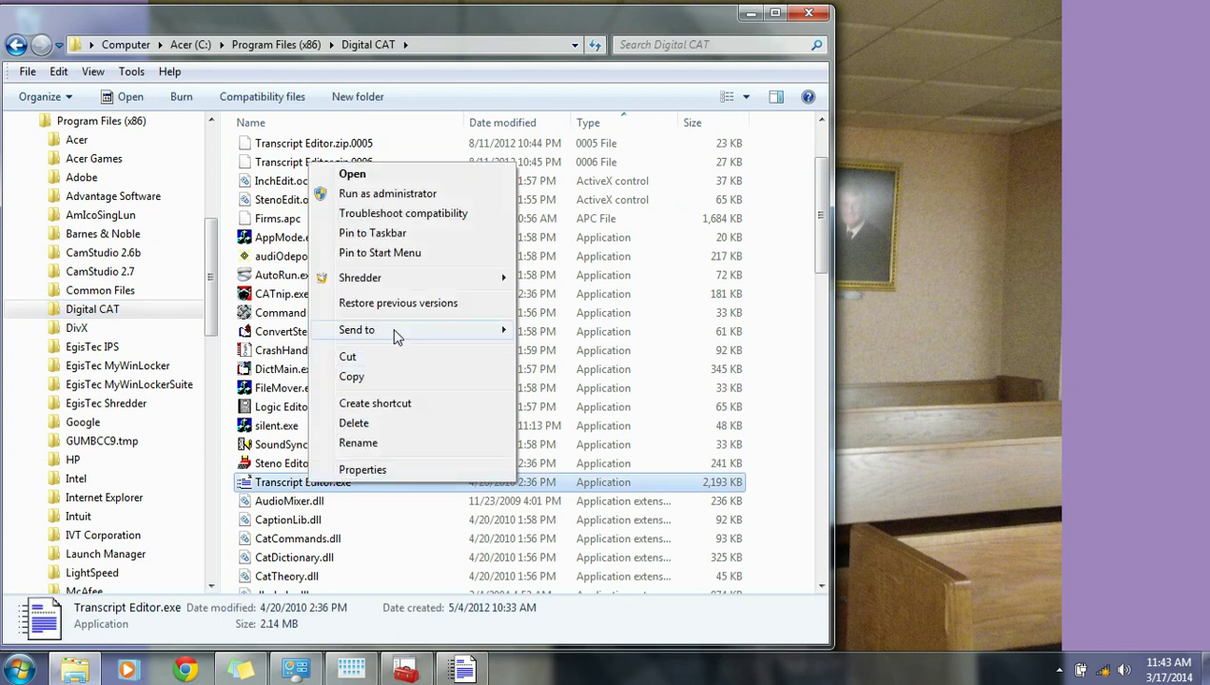
{"action": "mouse_move", "coordinate": [399, 333]}
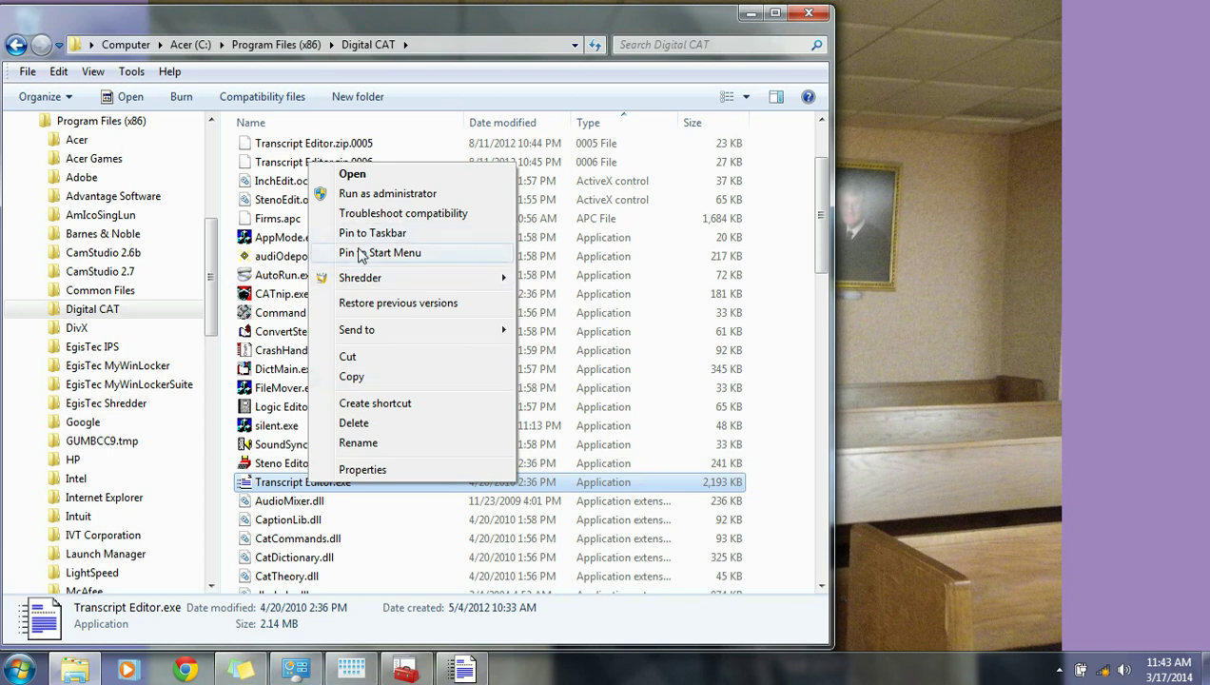
{"action": "left_click", "coordinate": [27, 665]}
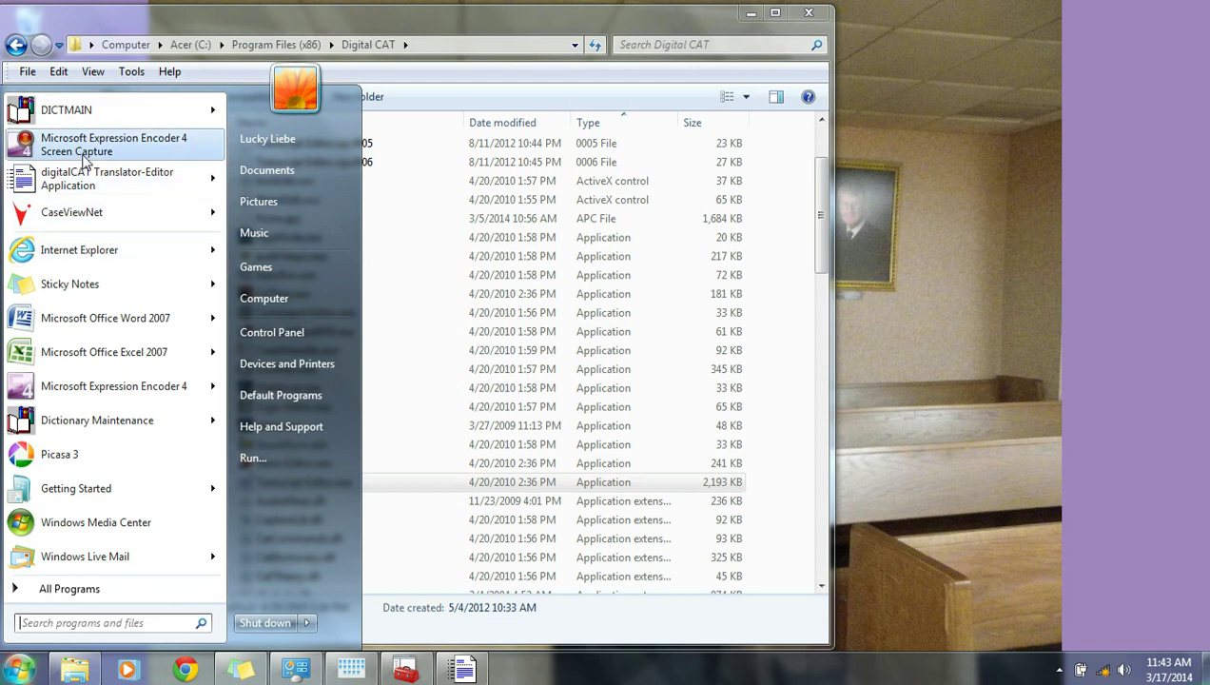
{"action": "left_click", "coordinate": [148, 157]}
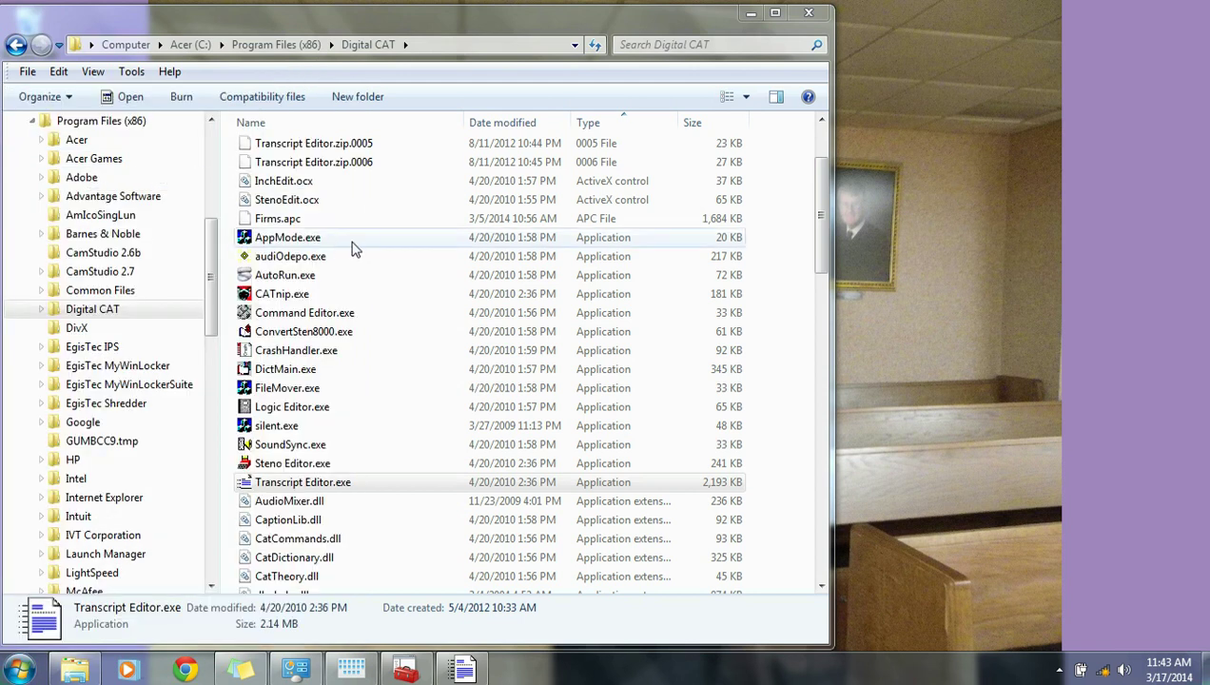
Step: Switch to digitalCAT Translator/Editor, open the steno source setup for a realtime session and choose Baron Realtime as primary device
{"action": "left_click", "coordinate": [445, 671]}
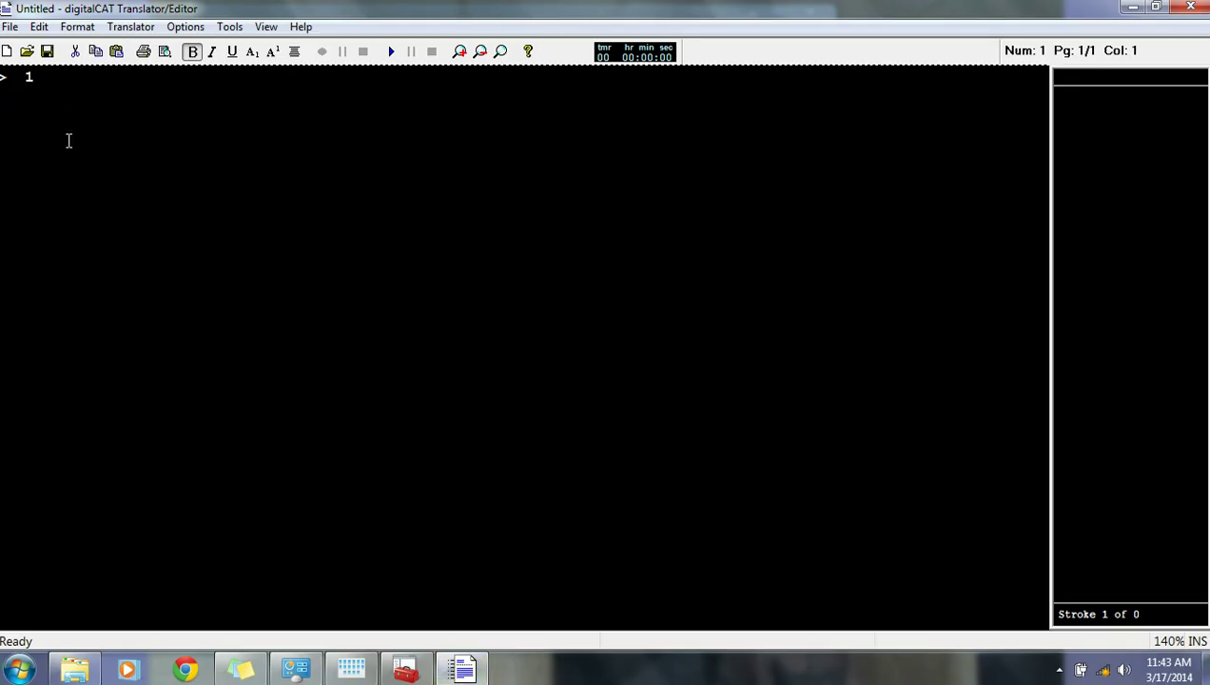
{"action": "left_click", "coordinate": [11, 27]}
{"action": "left_click", "coordinate": [74, 279]}
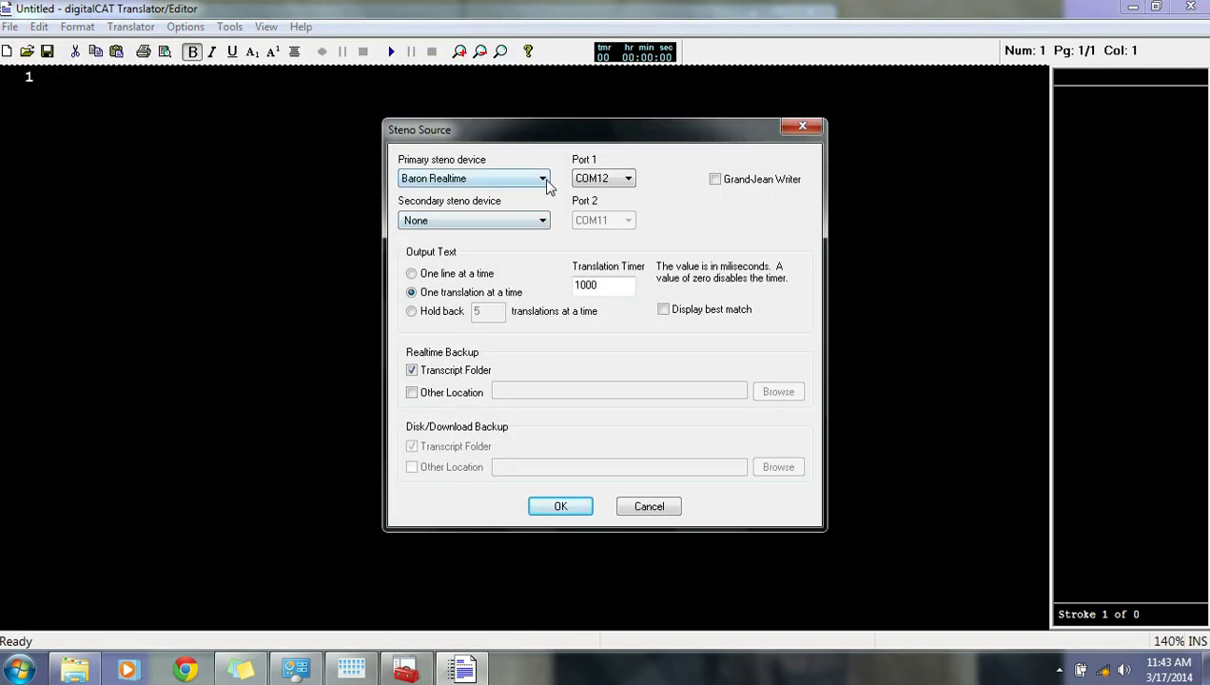
{"action": "left_click", "coordinate": [543, 179]}
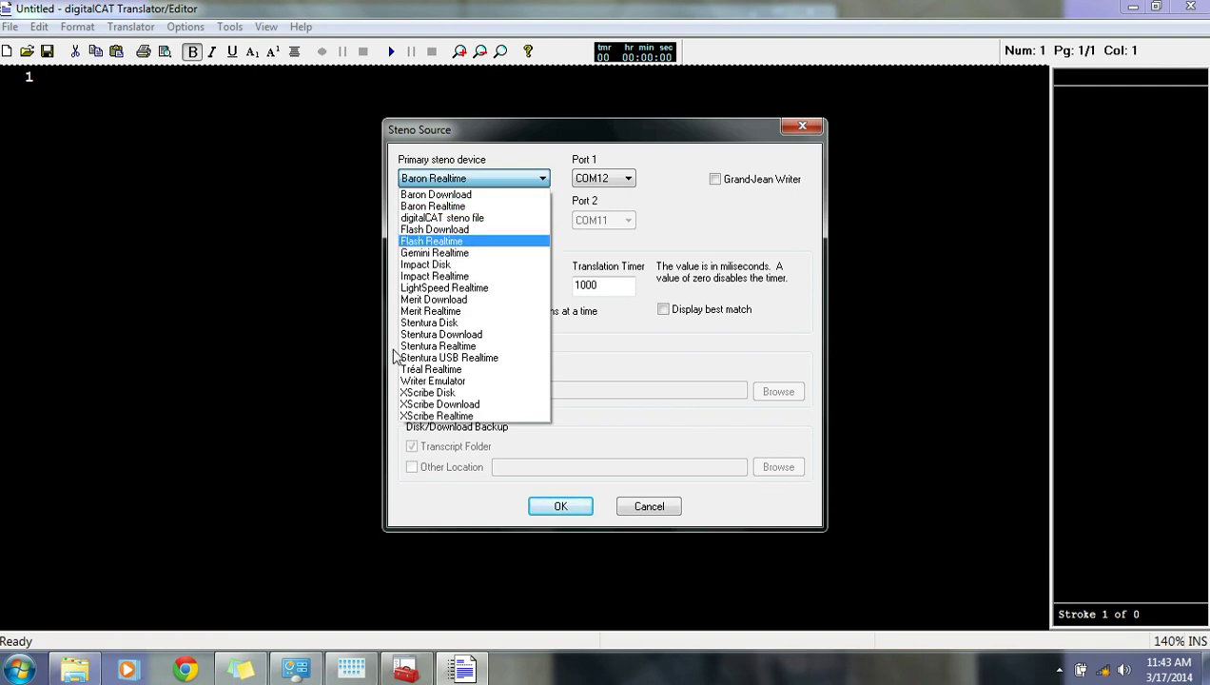
{"action": "left_click", "coordinate": [420, 212]}
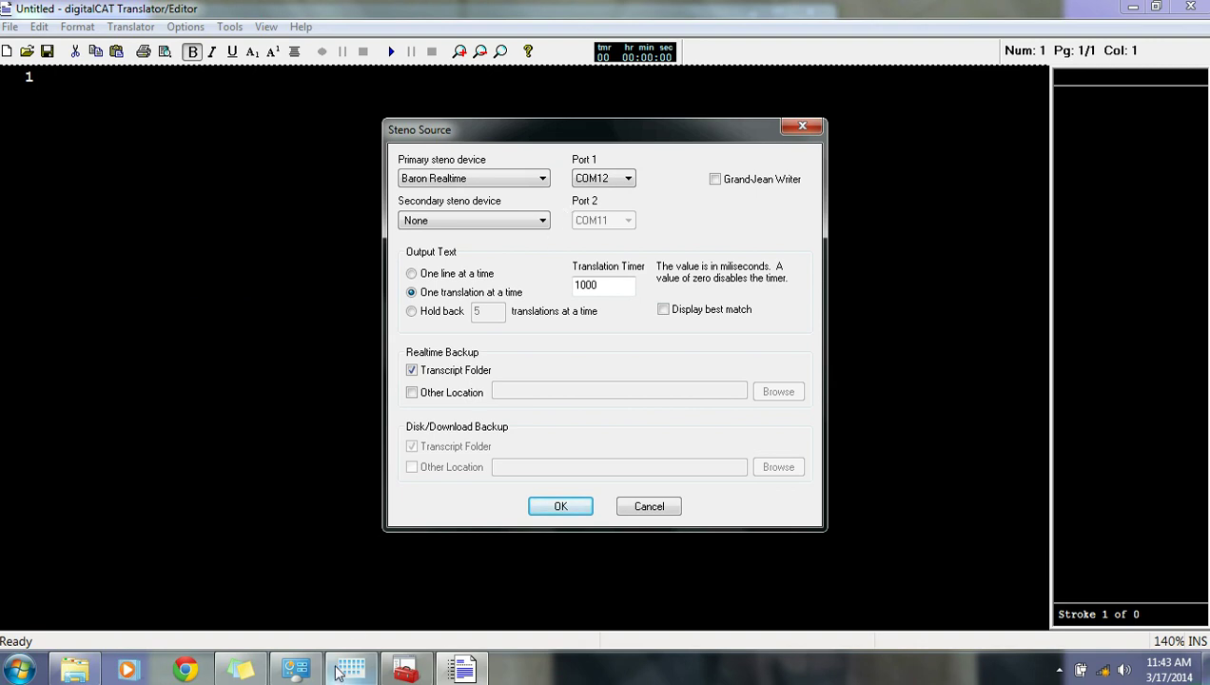
Step: Locate LightSpeed.exe in C:\Program Files (x86)\LightSpeed and review its pinning and shortcut options
{"action": "mouse_move", "coordinate": [83, 677]}
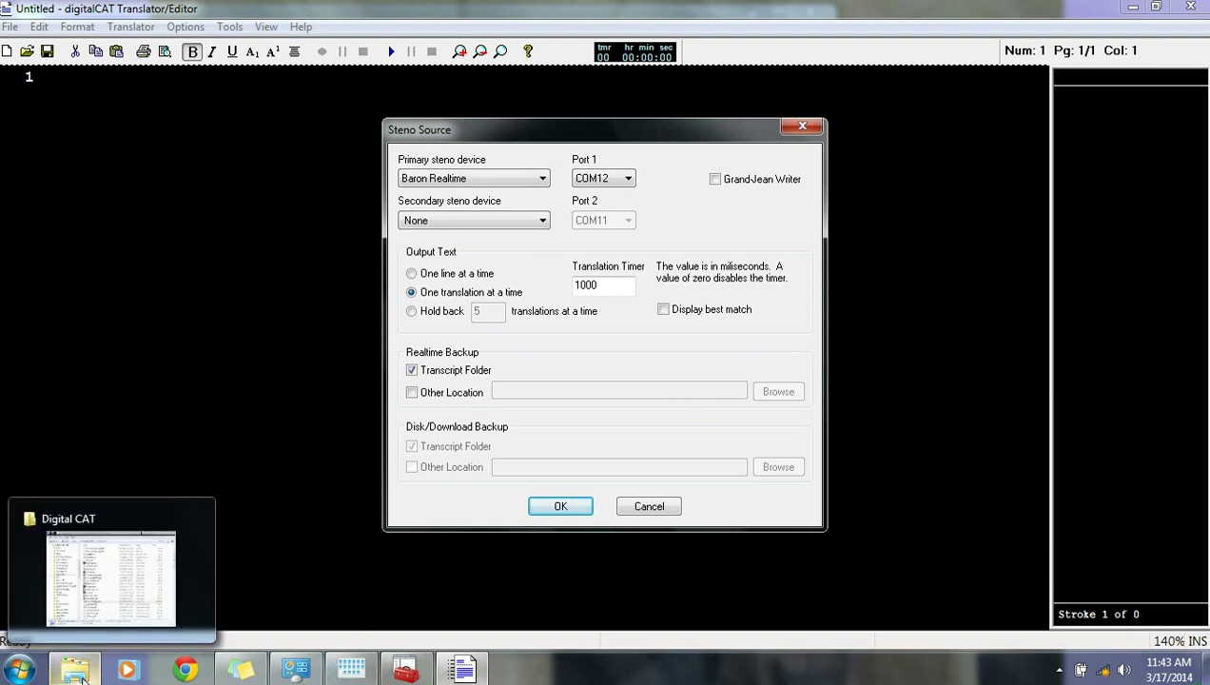
{"action": "left_click", "coordinate": [84, 678]}
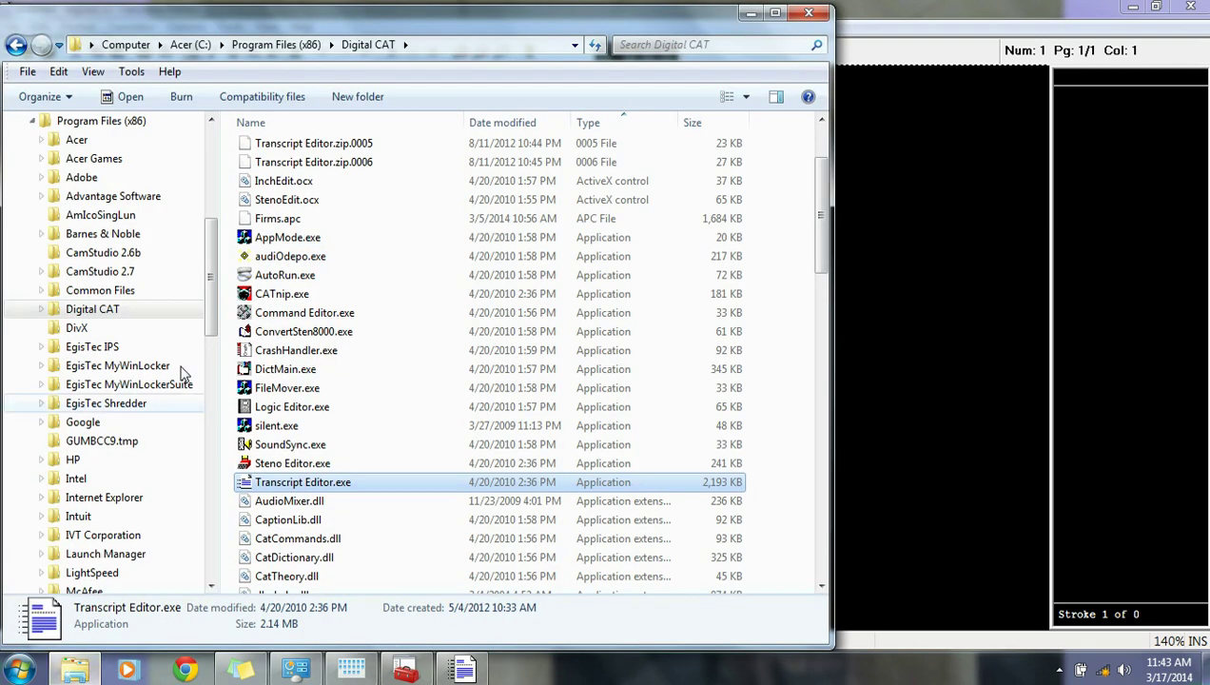
{"action": "left_click_drag", "start_coordinate": [212, 300], "coordinate": [211, 350]}
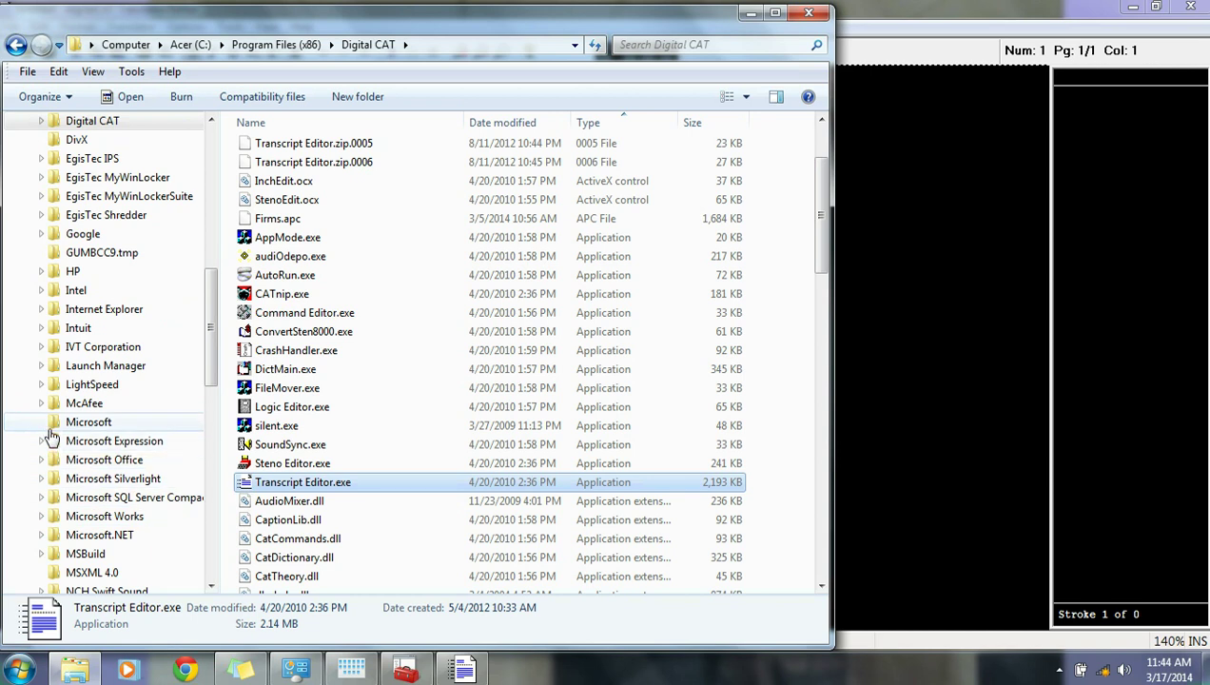
{"action": "left_click", "coordinate": [75, 390]}
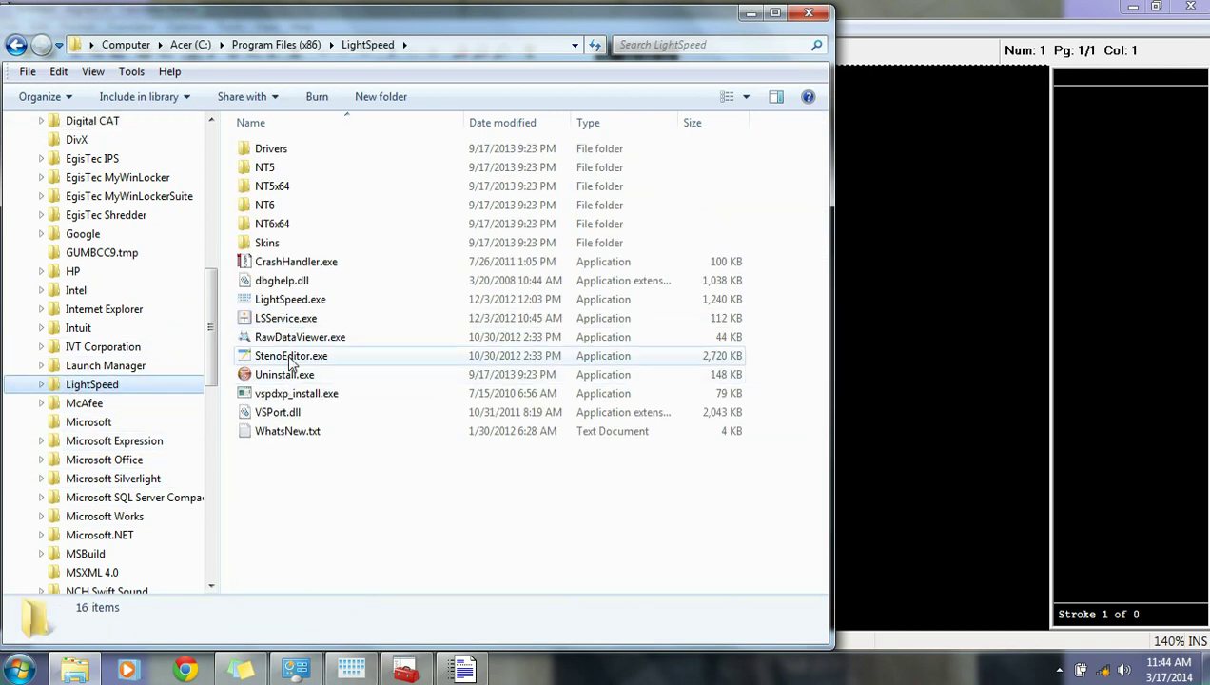
{"action": "right_click", "coordinate": [293, 301]}
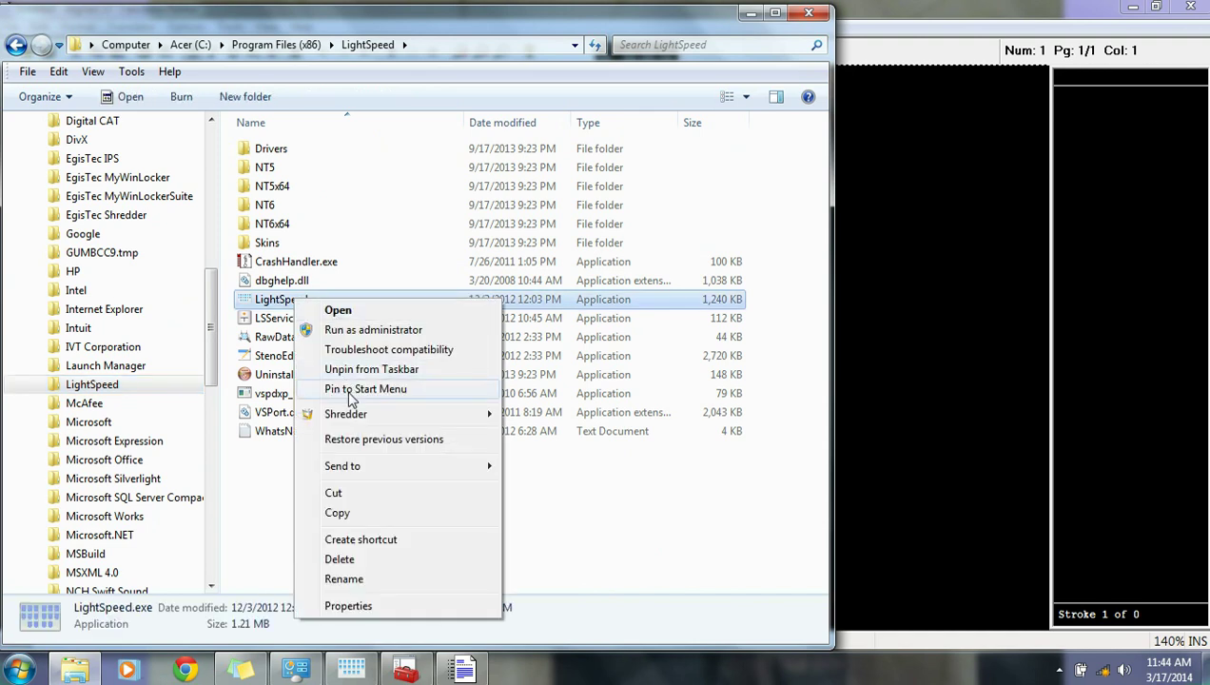
{"action": "mouse_move", "coordinate": [372, 475]}
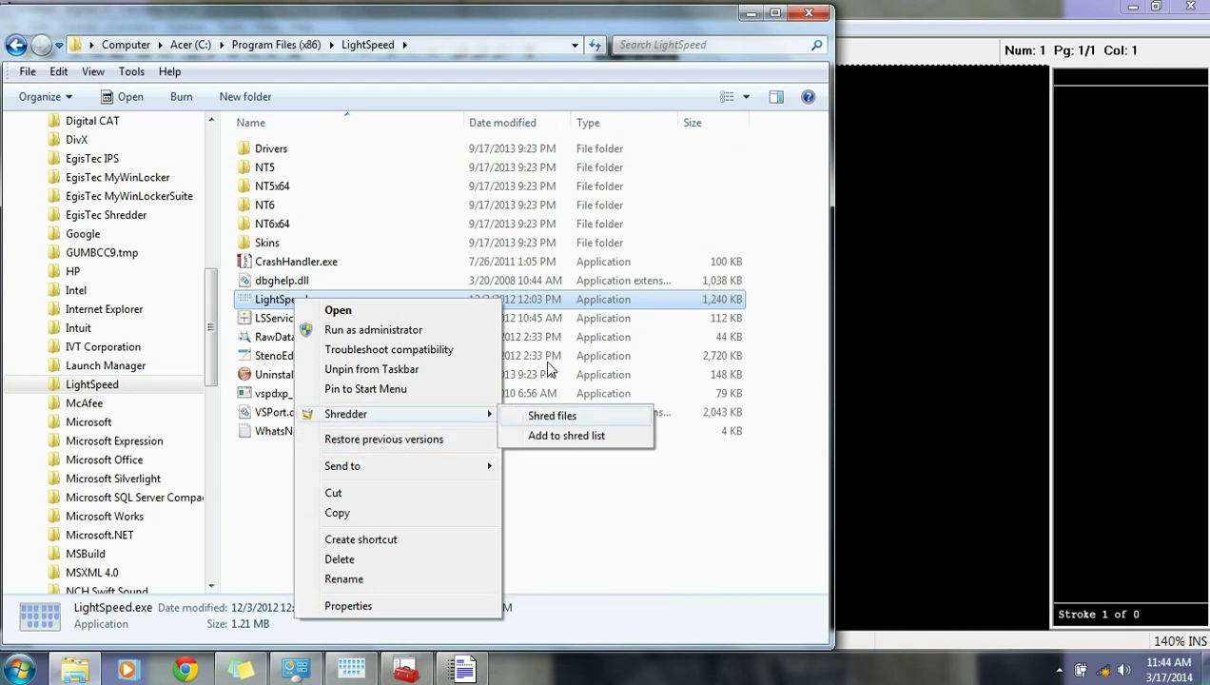
{"action": "left_click", "coordinate": [748, 14]}
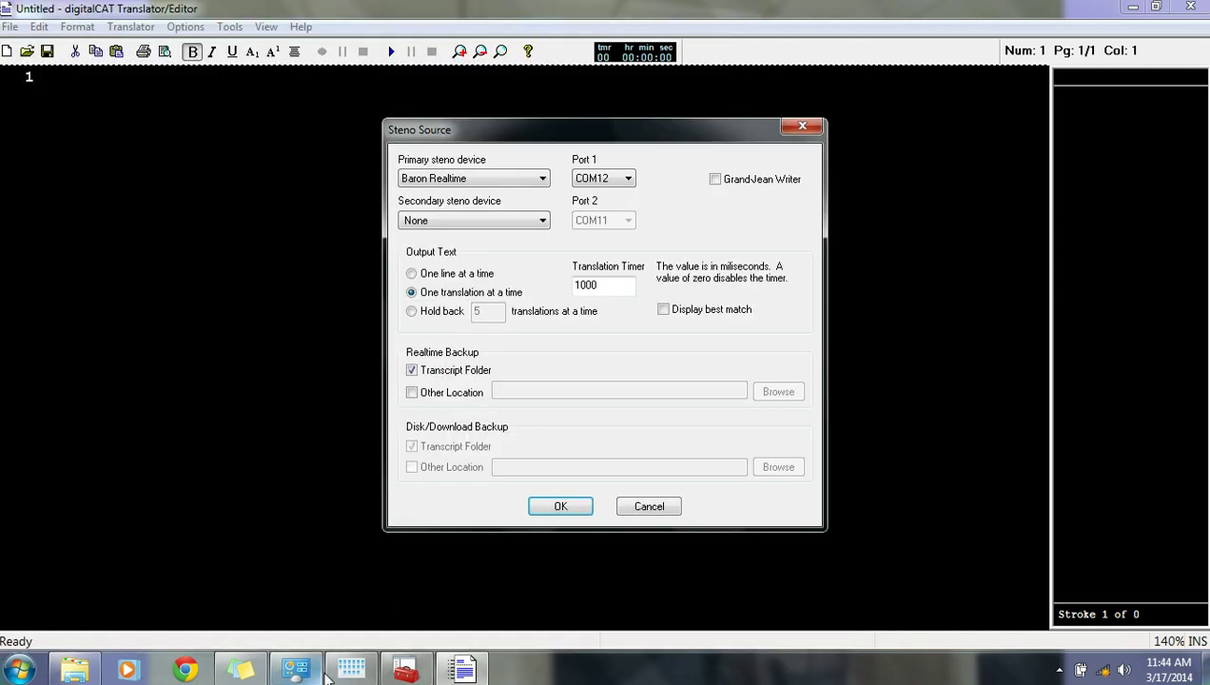
Step: Switch to LightSpeed, stop its connection, set the COM port to COM12 and start it again
{"action": "left_click", "coordinate": [351, 670]}
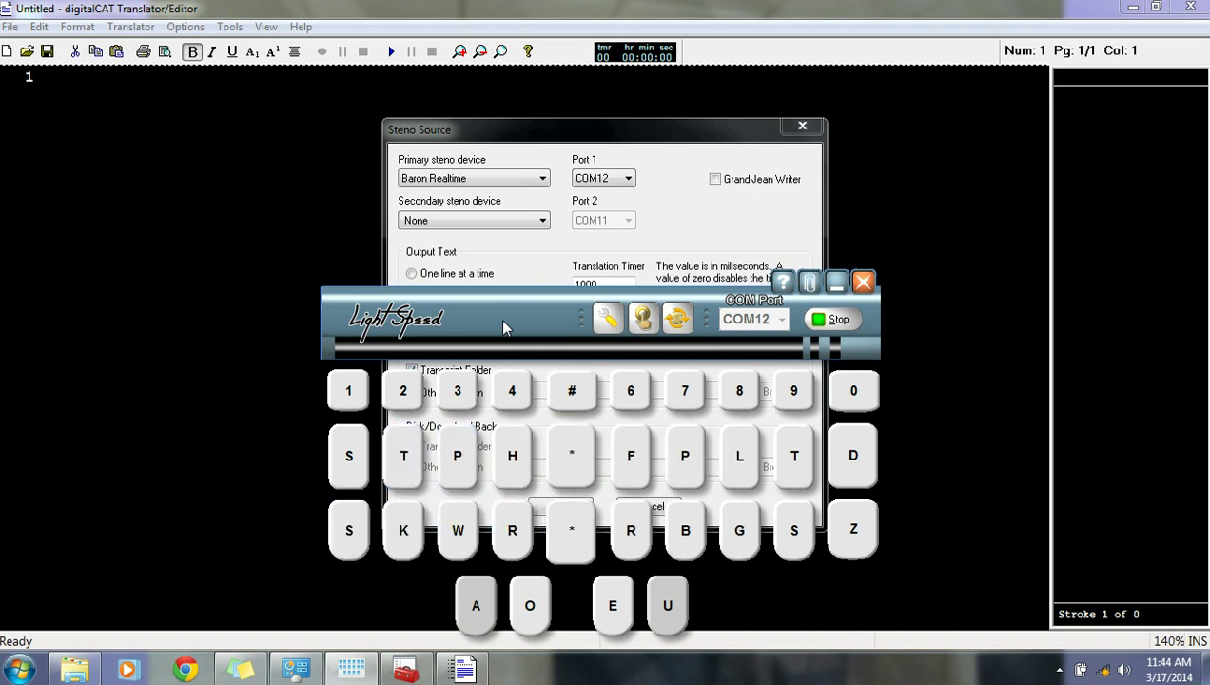
{"action": "left_click", "coordinate": [741, 133]}
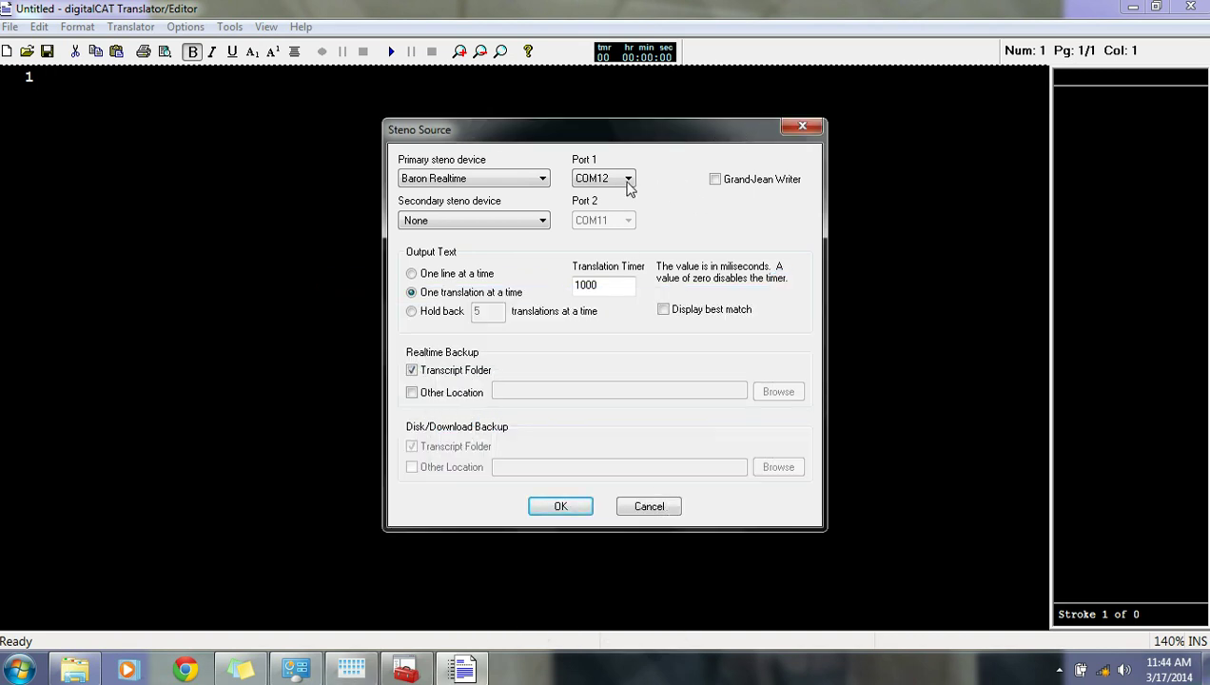
{"action": "left_click", "coordinate": [351, 670]}
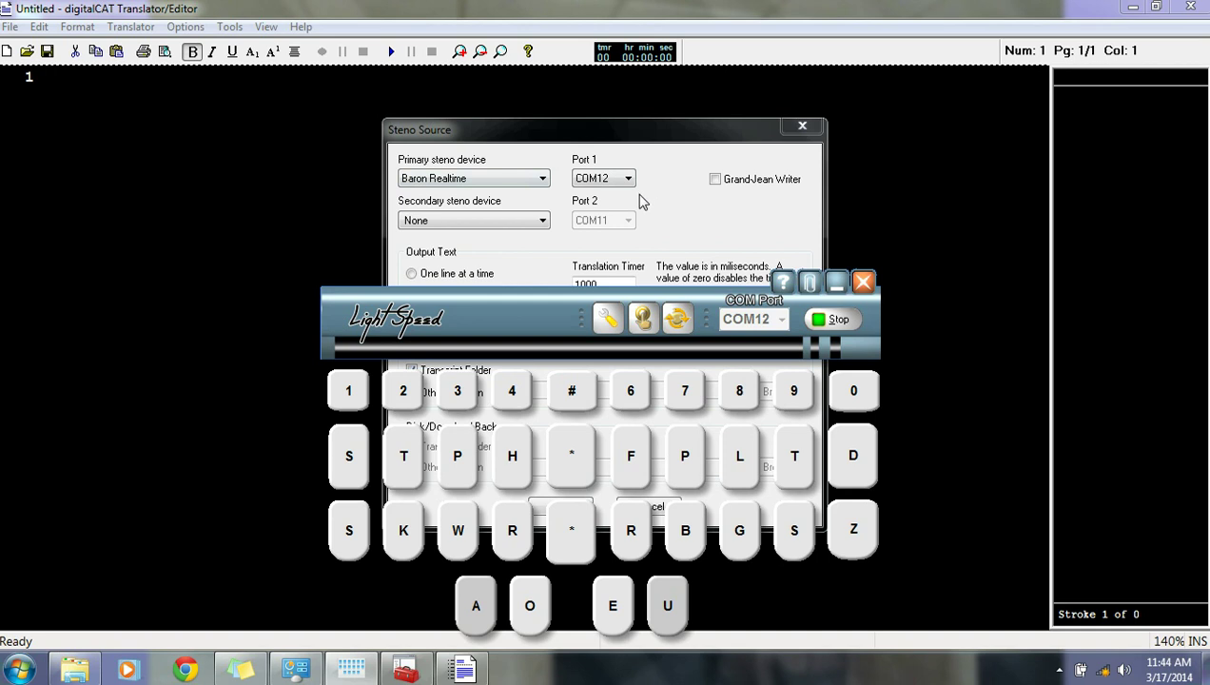
{"action": "left_click", "coordinate": [830, 323]}
{"action": "left_click", "coordinate": [747, 373]}
{"action": "left_click", "coordinate": [782, 322]}
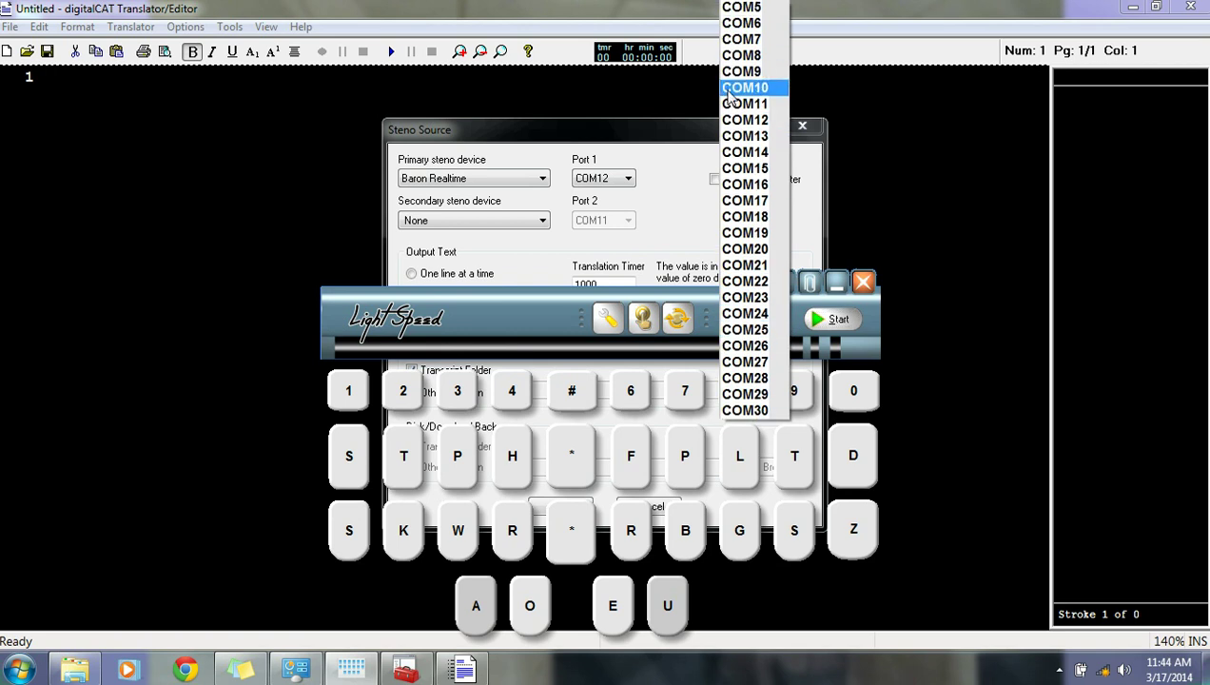
{"action": "left_click", "coordinate": [744, 119]}
{"action": "left_click", "coordinate": [831, 321]}
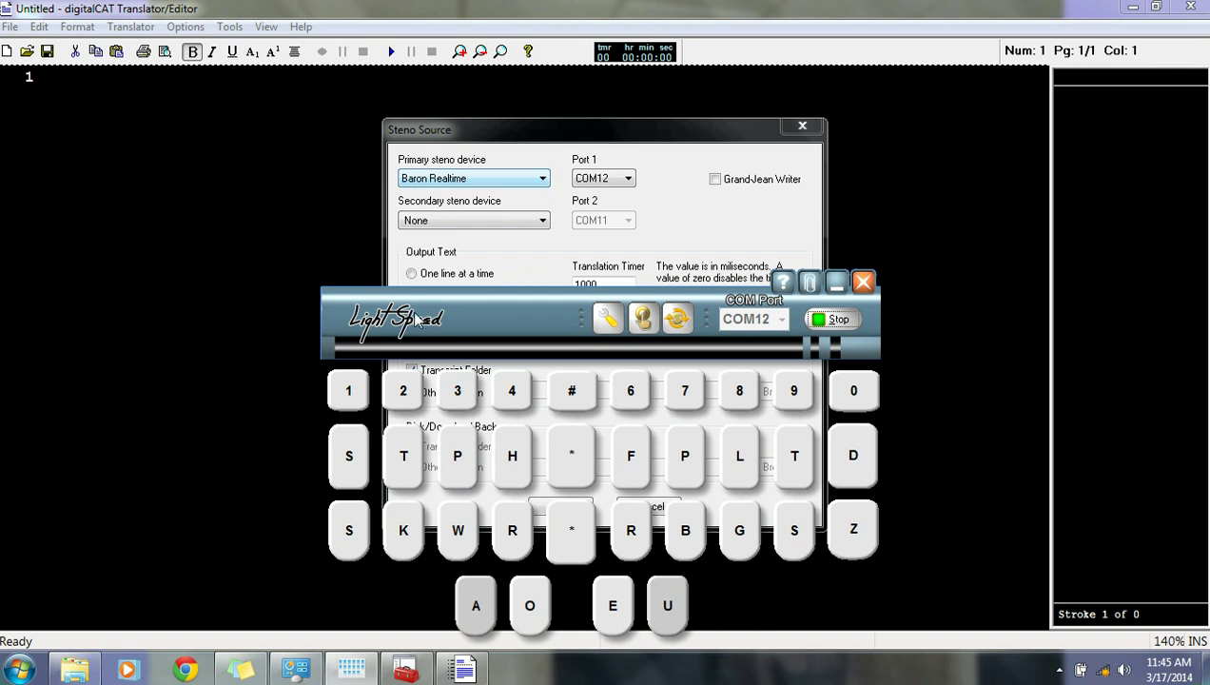
Step: Check the port assigned to the ELTIMA virtual serial port under Ports (COM & LPT) in Device Manager
{"action": "left_click", "coordinate": [295, 671]}
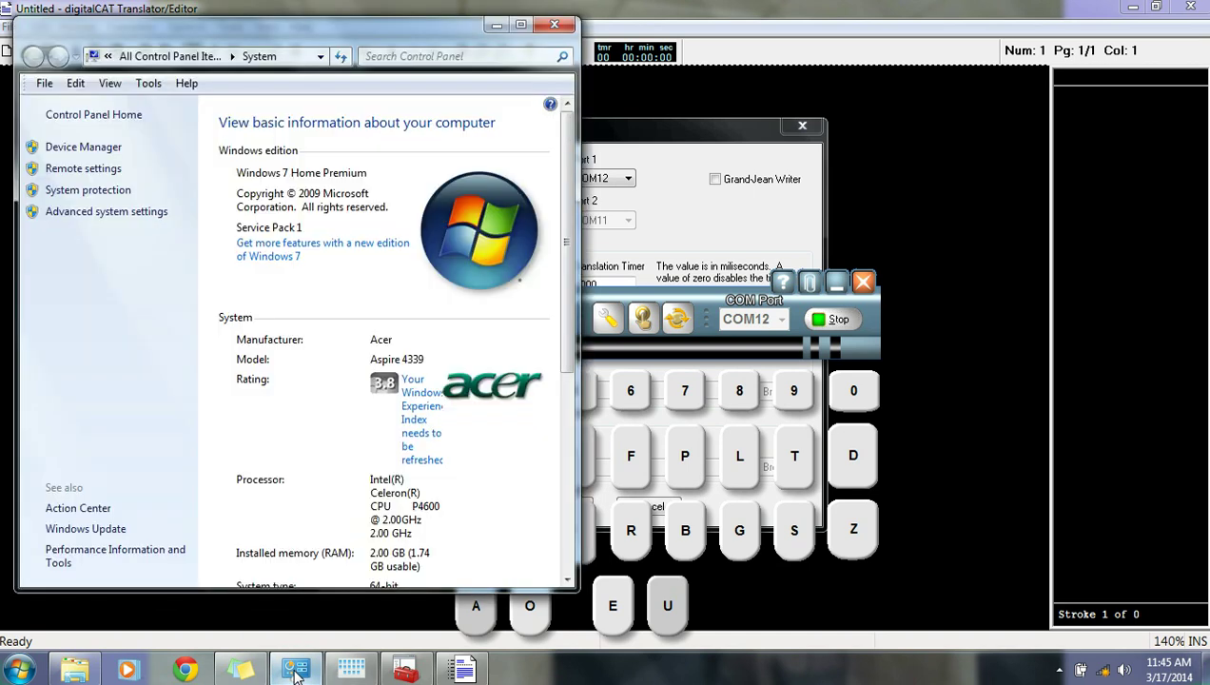
{"action": "left_click", "coordinate": [84, 148]}
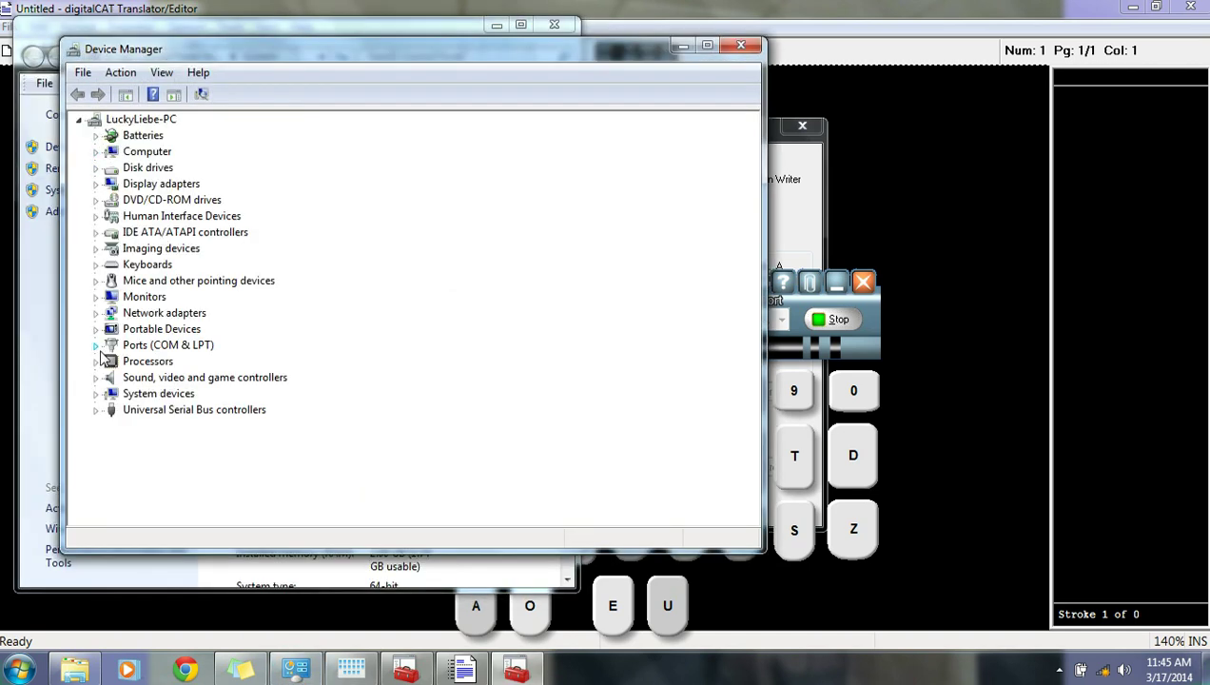
{"action": "left_click", "coordinate": [96, 345]}
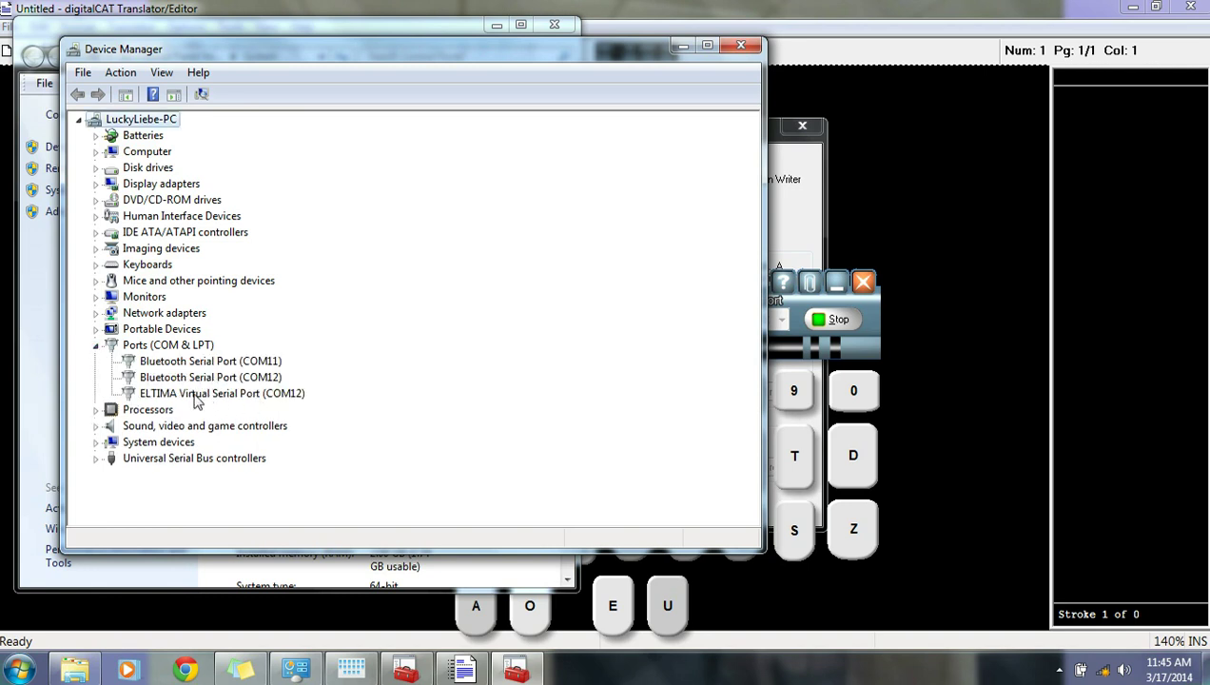
{"action": "left_click", "coordinate": [683, 47]}
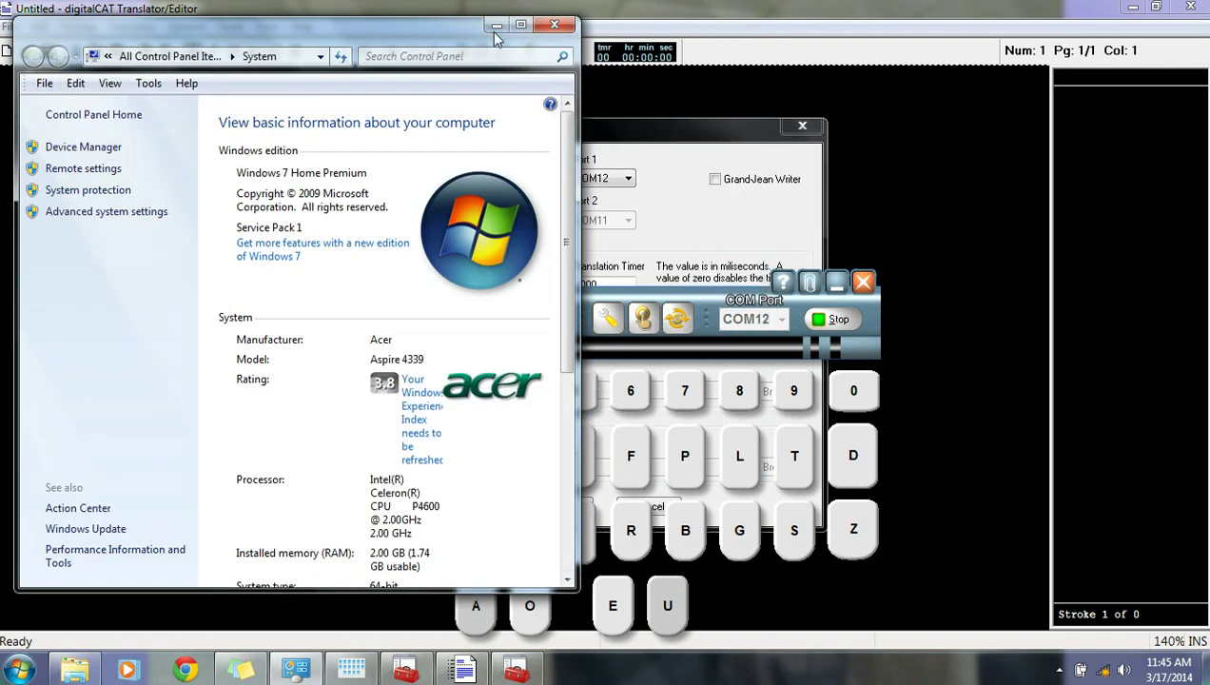
{"action": "left_click", "coordinate": [497, 26]}
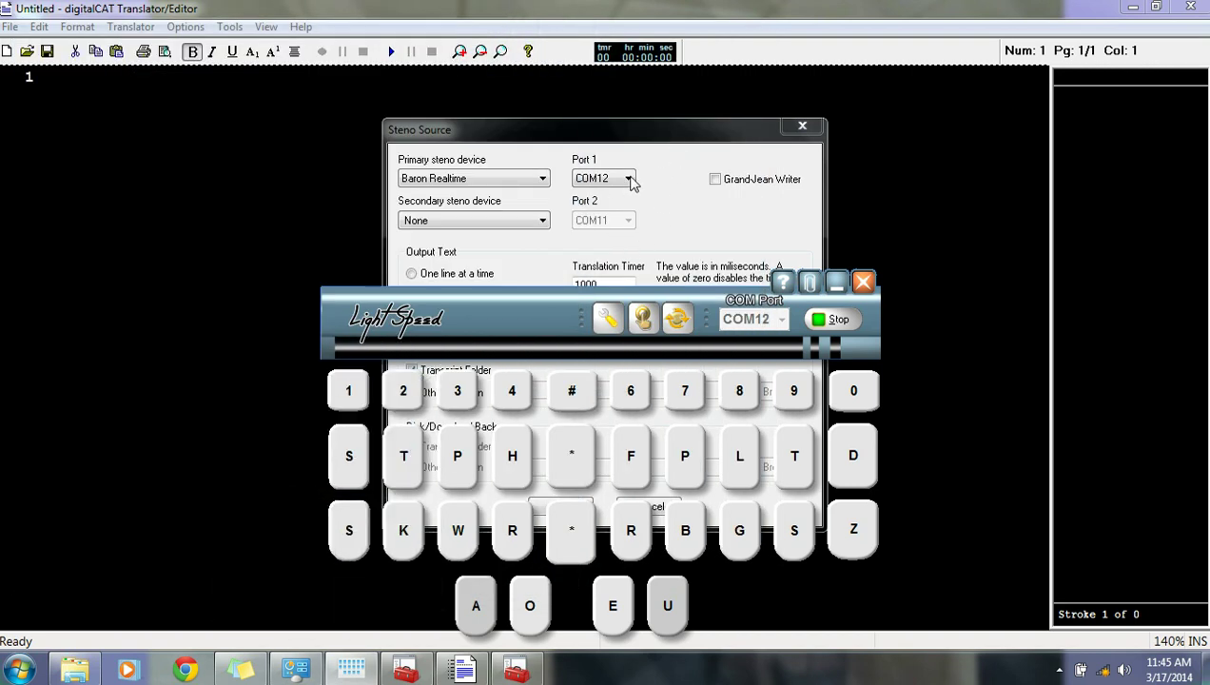
Step: Accept the steno source with Port 1 on COM12 and confirm the dictionary setup with VOIR DIRE.dct selected
{"action": "left_click", "coordinate": [627, 175]}
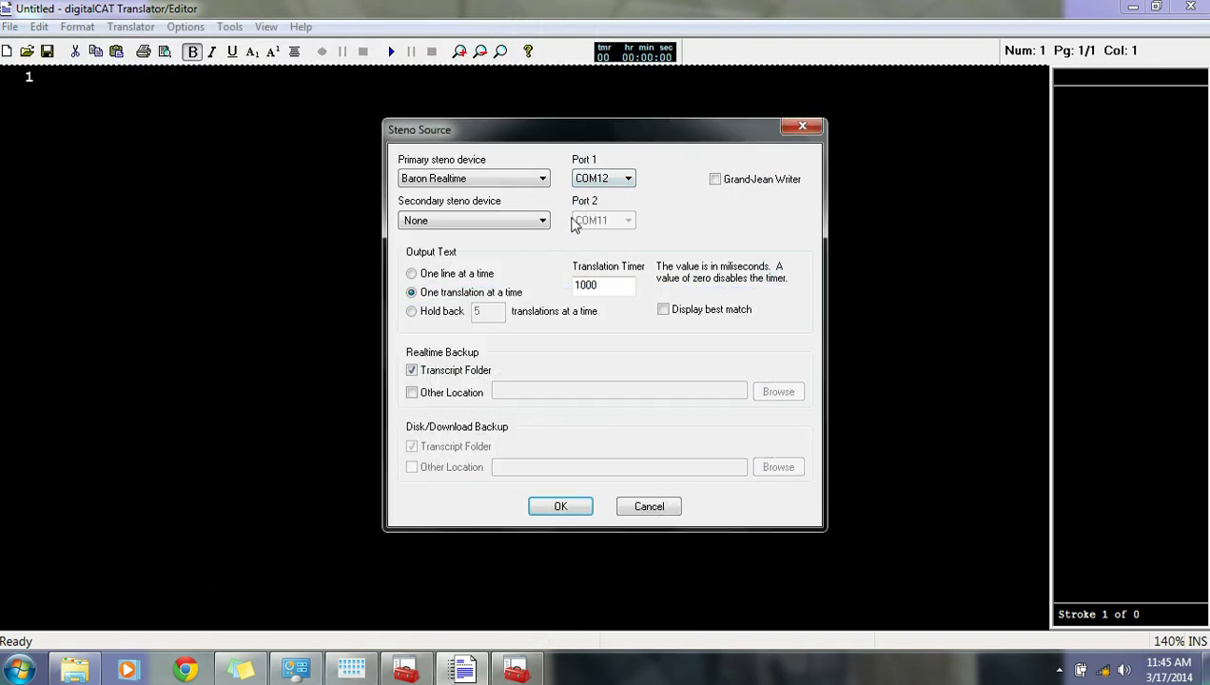
{"action": "left_click", "coordinate": [566, 506]}
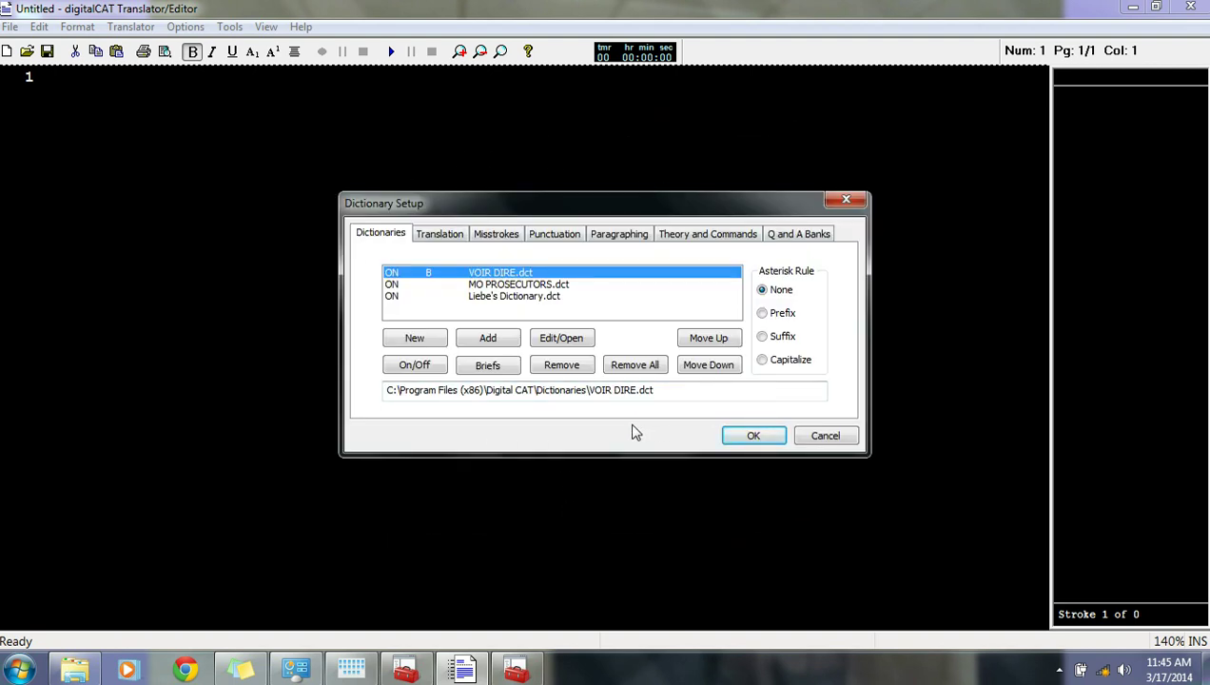
{"action": "left_click", "coordinate": [523, 297]}
{"action": "left_click", "coordinate": [523, 285]}
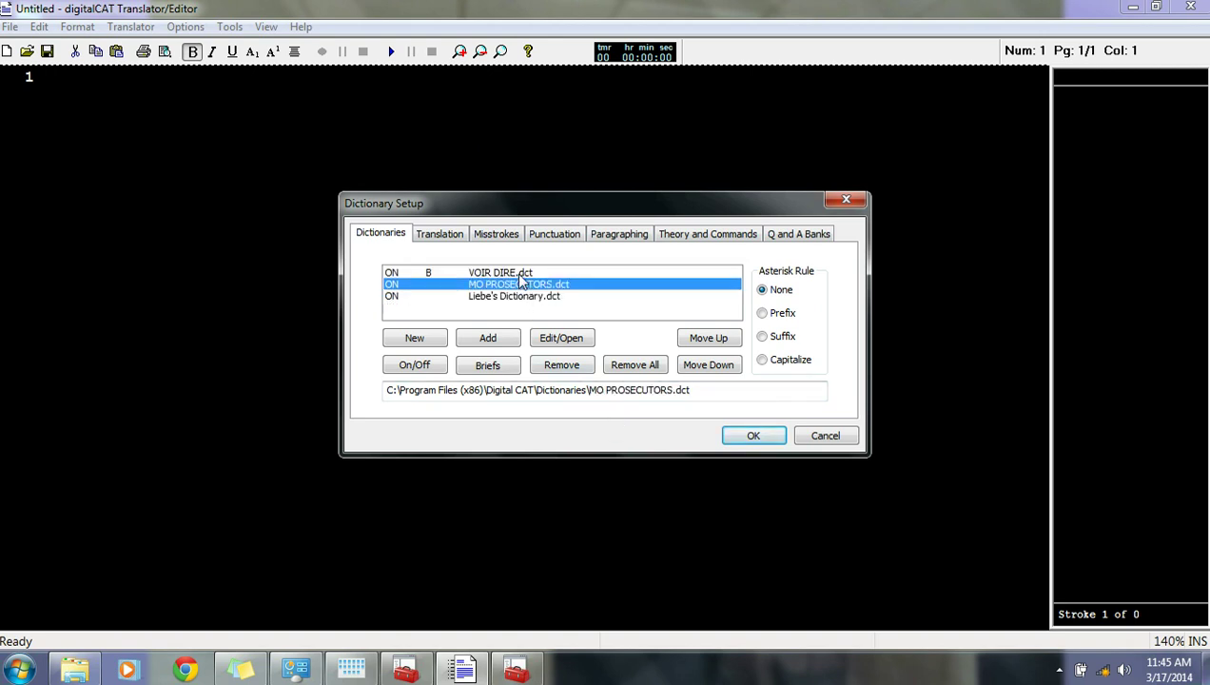
{"action": "left_click", "coordinate": [521, 274]}
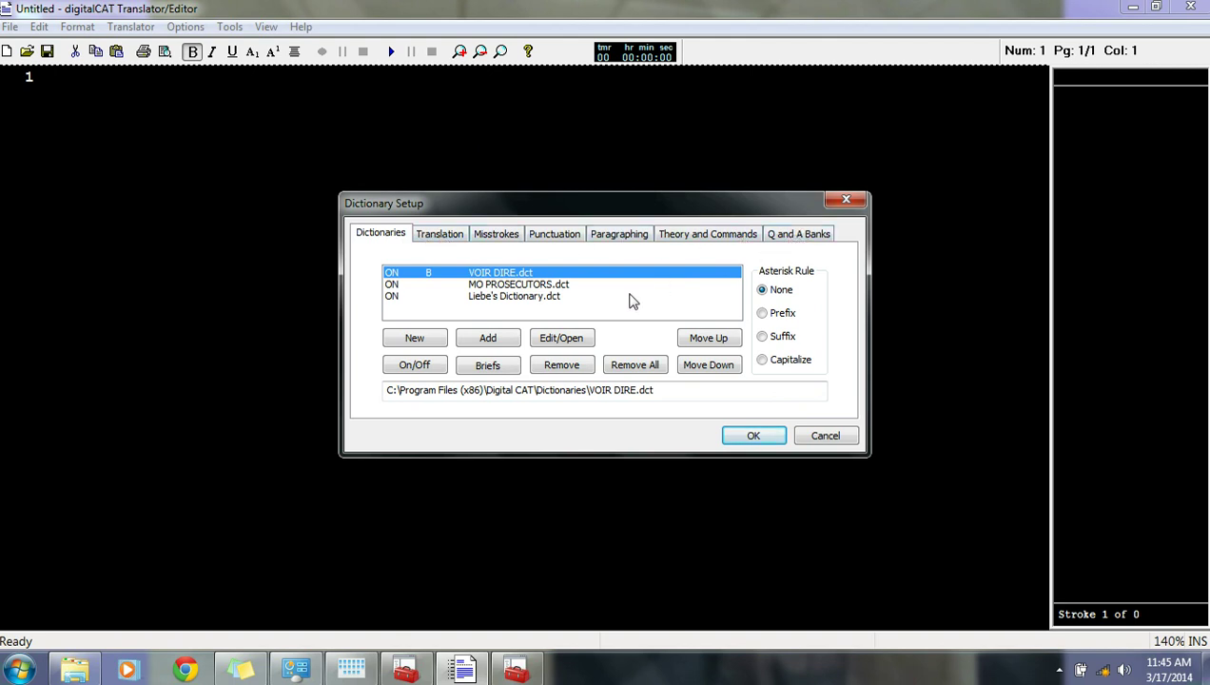
{"action": "left_click", "coordinate": [753, 437]}
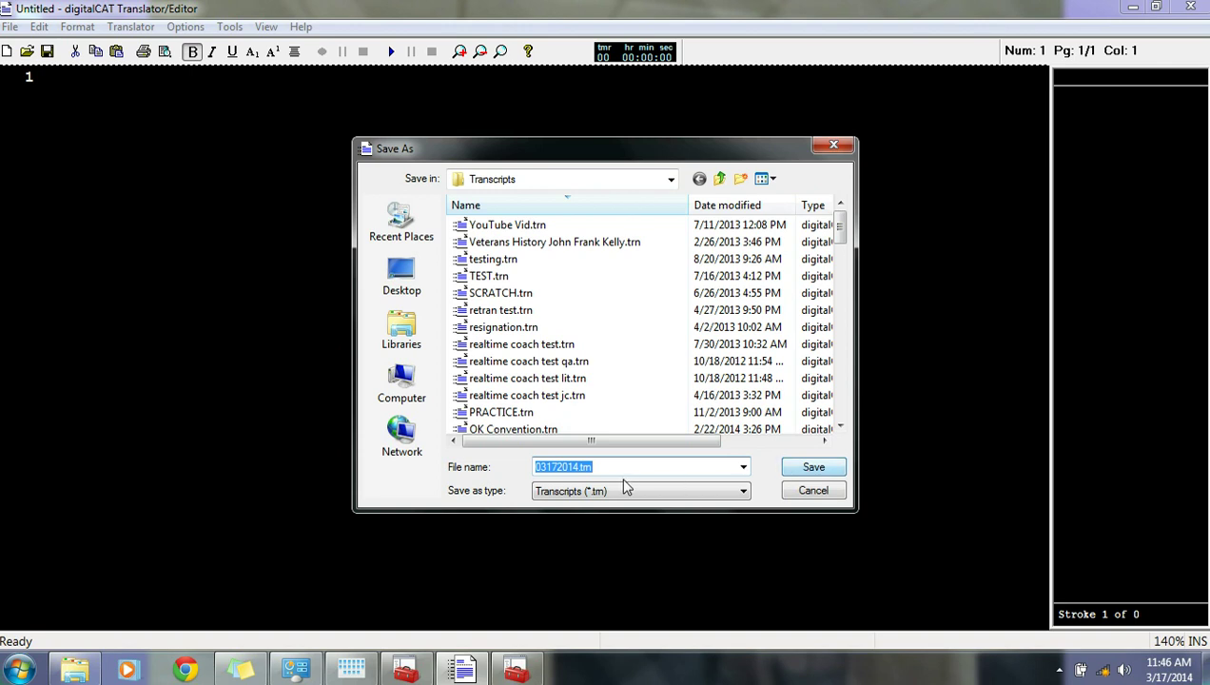
Step: Save the realtime transcript as 03172014.trn in the Transcripts folder, replacing the existing file
{"action": "left_click", "coordinate": [818, 467]}
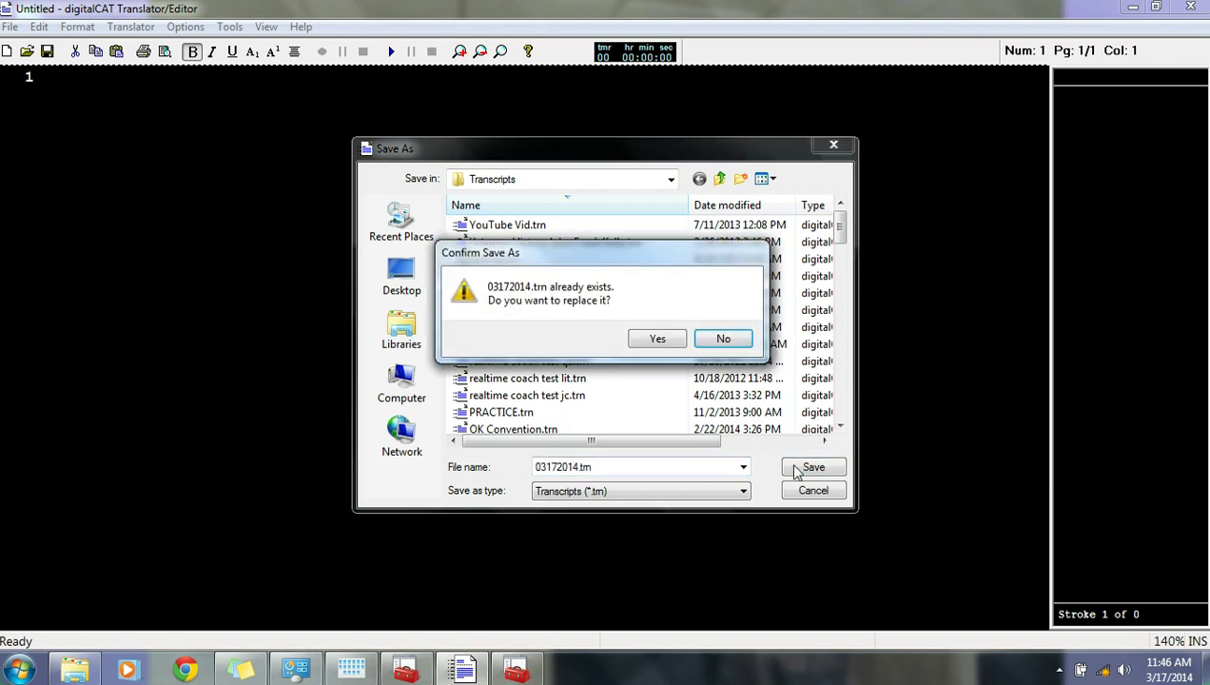
{"action": "left_click", "coordinate": [656, 337]}
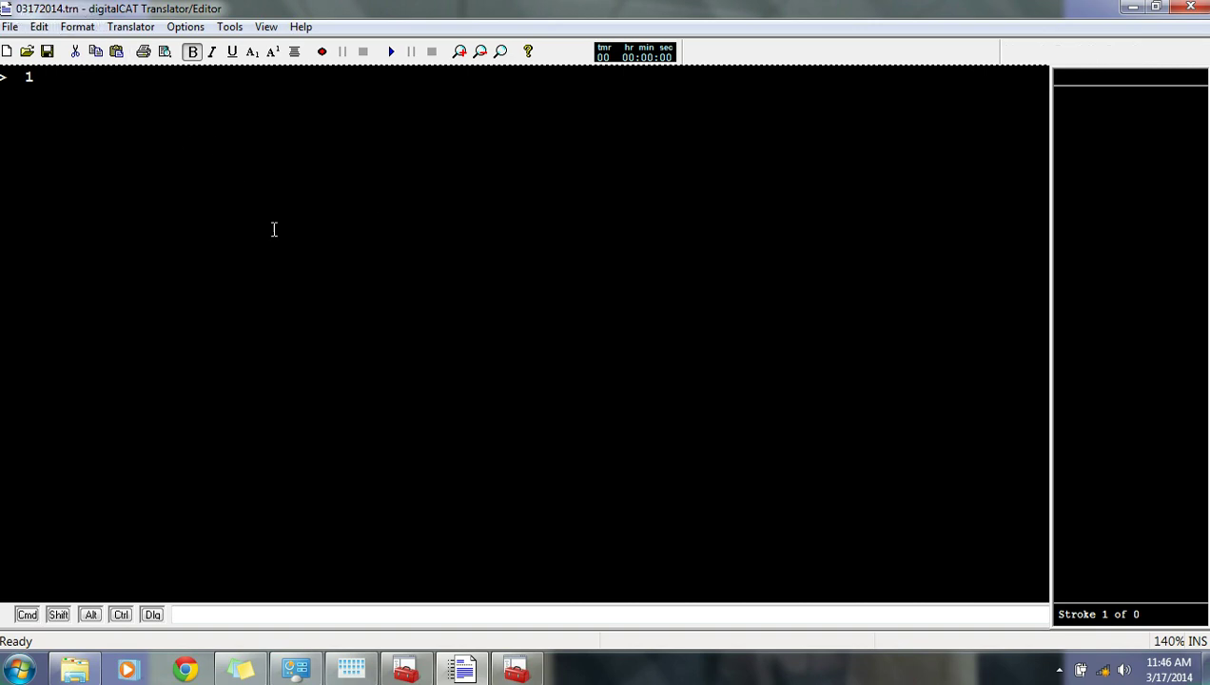
Step: Write a series of test steno strokes into the transcript, beginning with "THE COURT: J juniorings."
{"action": "type", "text": "THE COURT: J juniorings. THE COURT: Juniorings j. THE COURT: B ER K B ER K"}
{"action": "type", "text": " [STPR-FPLTS] y j~rps settlement conference [STPR-RBGS]W B ER K yes or noings I'mTHE COURT sn~mbling"}
{"action": "type", "text": "THE COURT"}
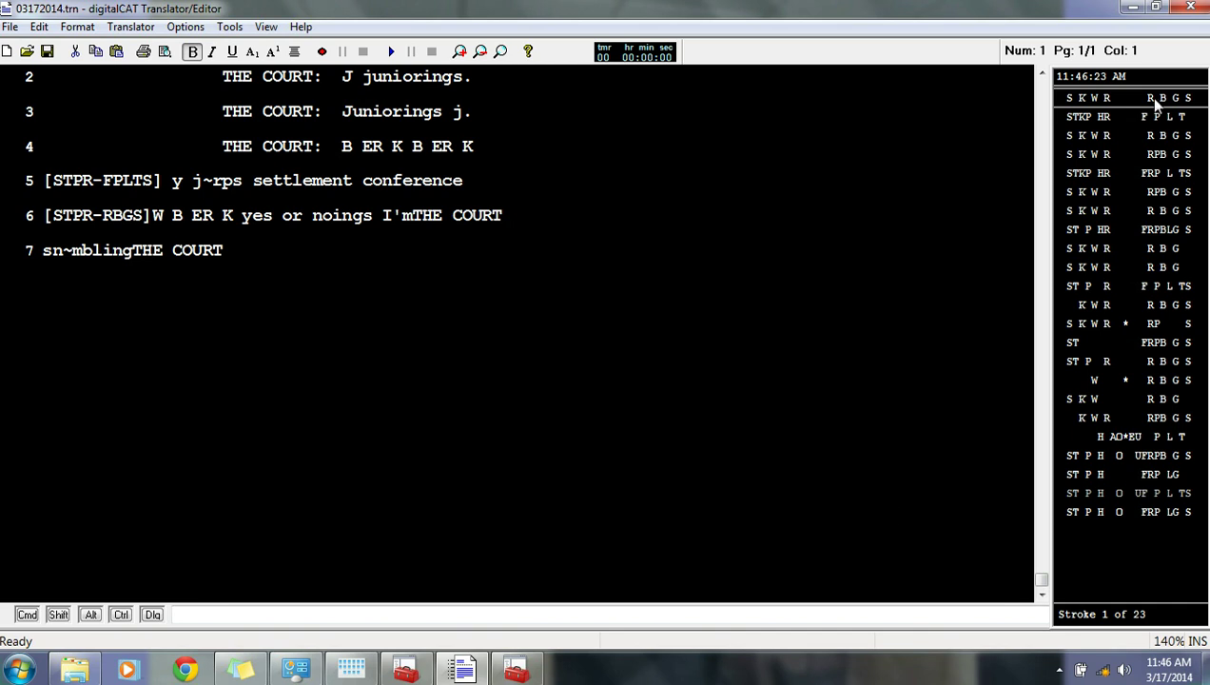